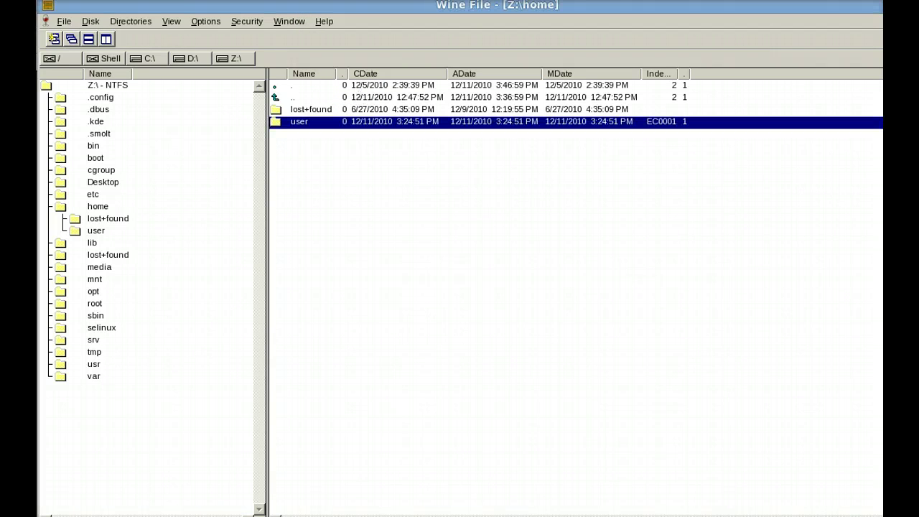
Launch Wine File from the Applications menu's Wine group, opening it on Z:\home
{"action": "key", "text": "alt+F1"}
{"action": "key", "text": "Up"}
{"action": "key", "text": "Right"}
{"action": "key", "text": "Down"}
{"action": "key", "text": "Down"}
{"action": "key", "text": "Down"}
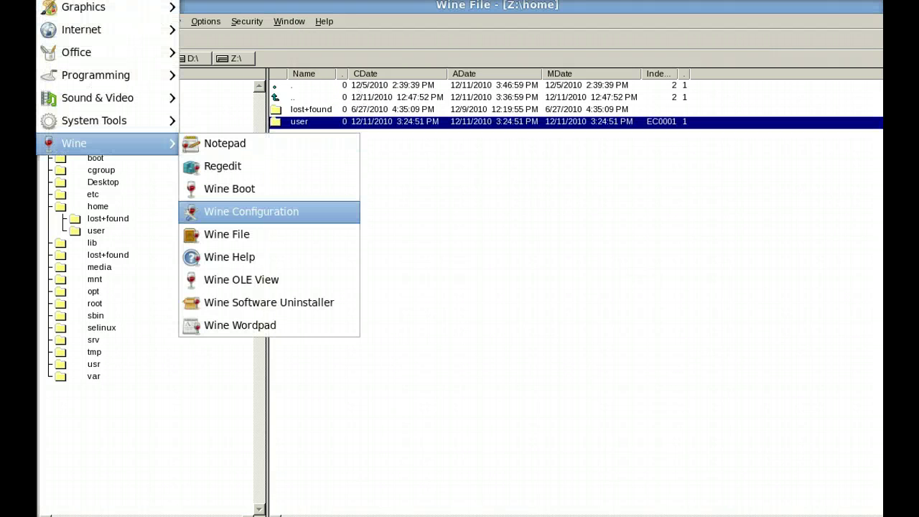
{"action": "key", "text": "Down"}
{"action": "key", "text": "Return"}
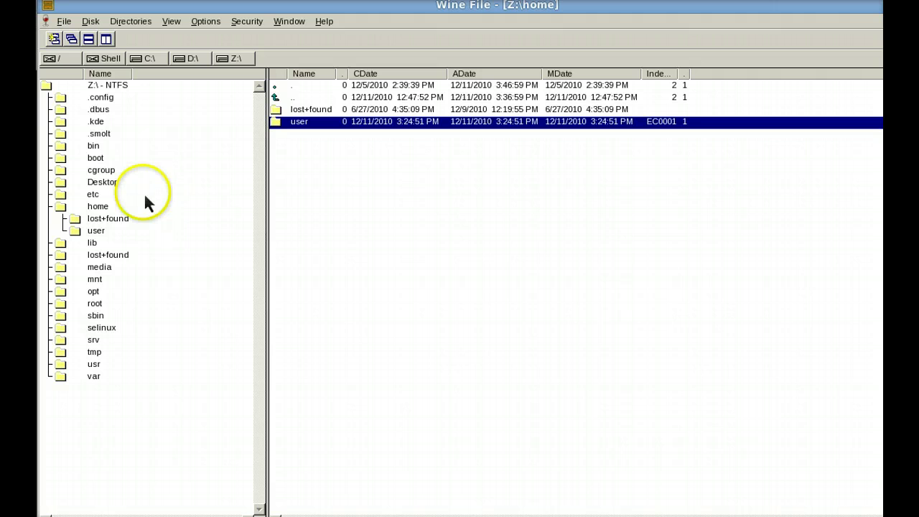
Expand the user folder and open its Downloads folder in the tree
{"action": "left_click", "coordinate": [100, 231]}
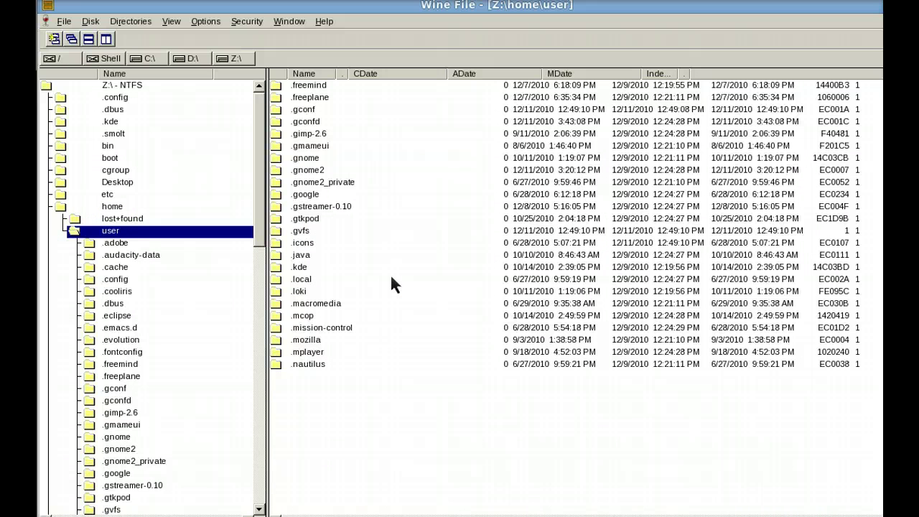
{"action": "left_click_drag", "start_coordinate": [257, 204], "coordinate": [266, 294]}
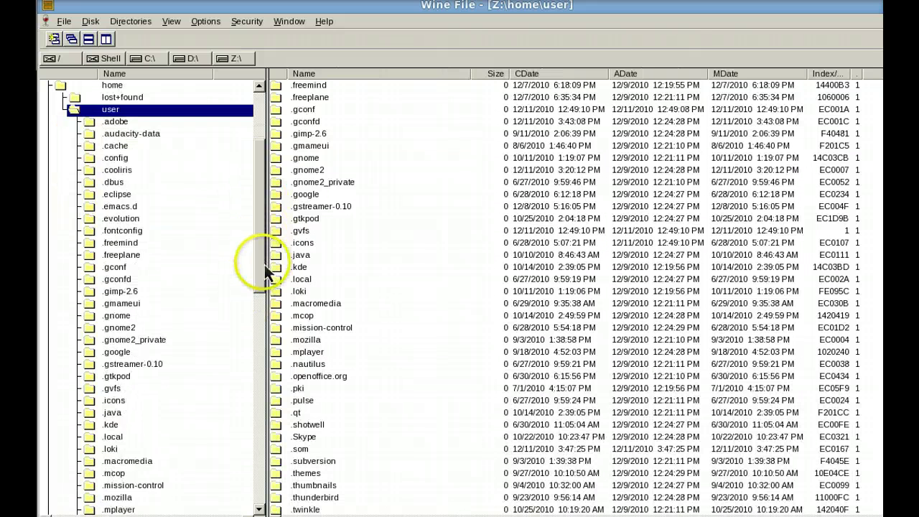
{"action": "left_click_drag", "start_coordinate": [266, 294], "coordinate": [267, 369]}
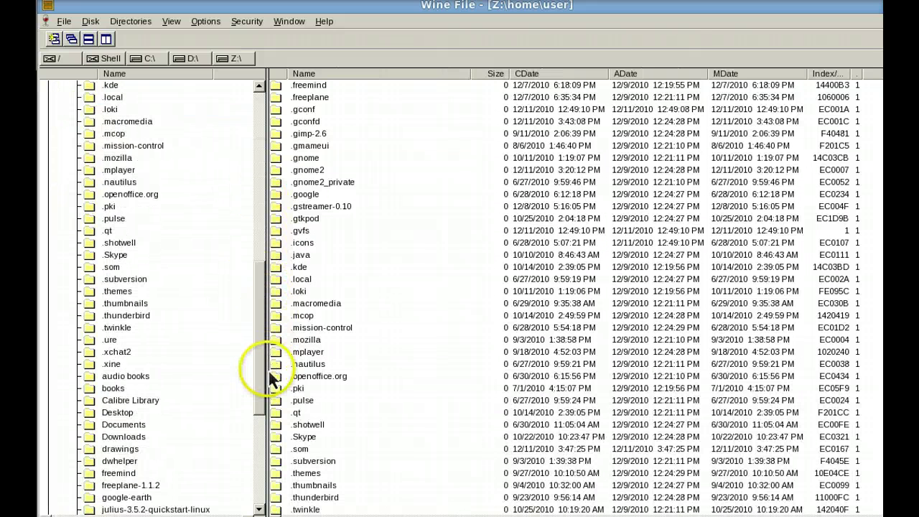
{"action": "left_click", "coordinate": [135, 439]}
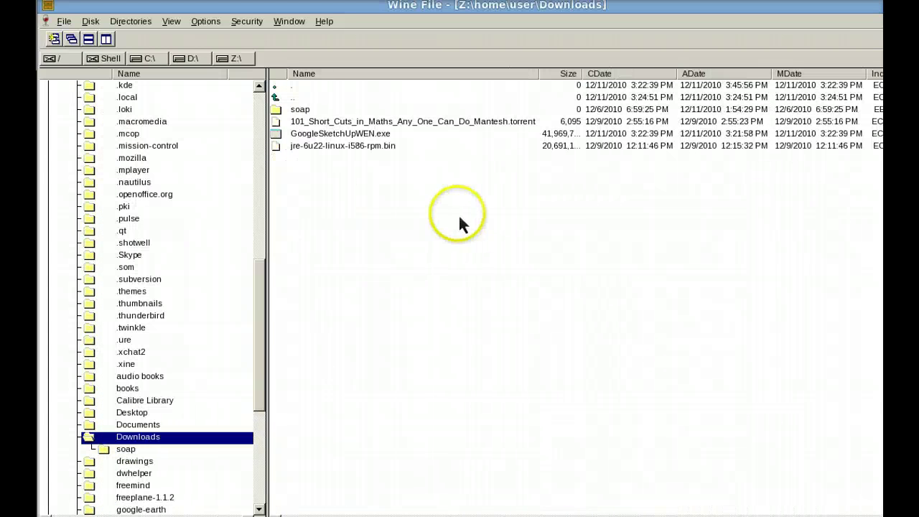
Select GoogleSketchUpWEN.exe in the Downloads listing
{"action": "left_click", "coordinate": [343, 136]}
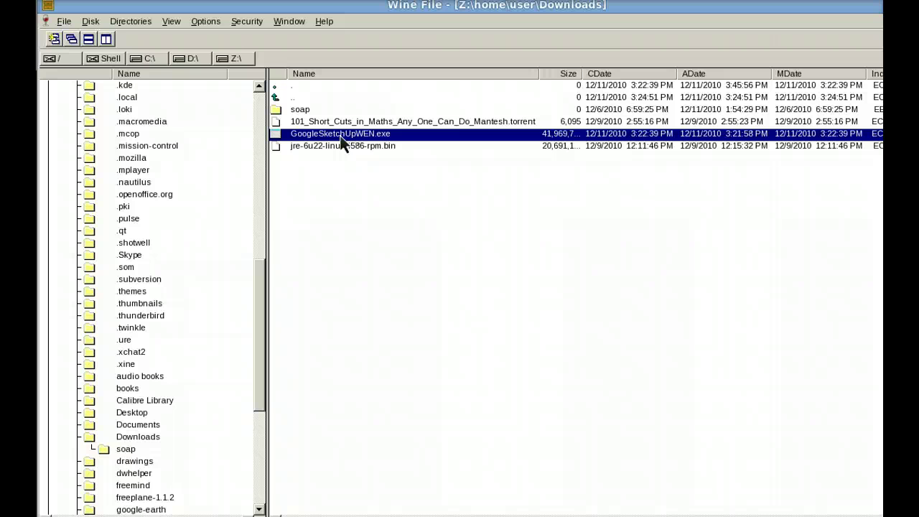
{"action": "left_click", "coordinate": [367, 163]}
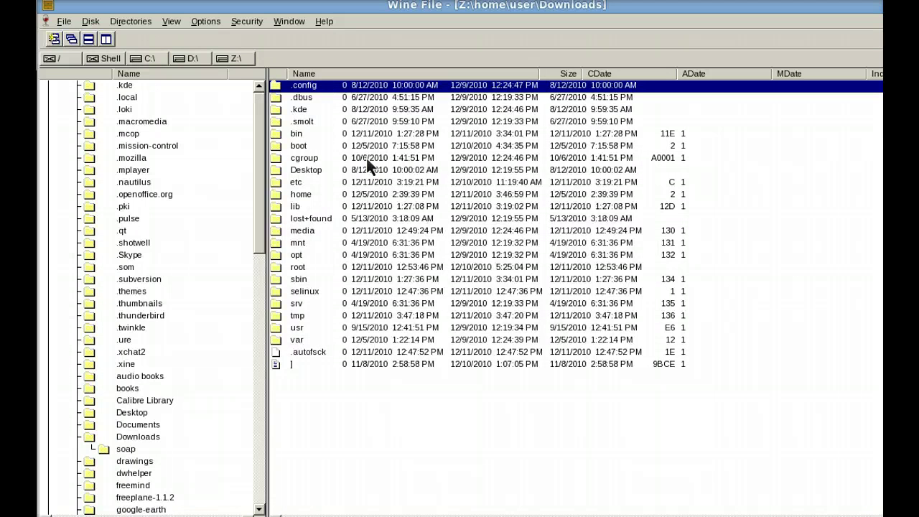
{"action": "left_click", "coordinate": [369, 165]}
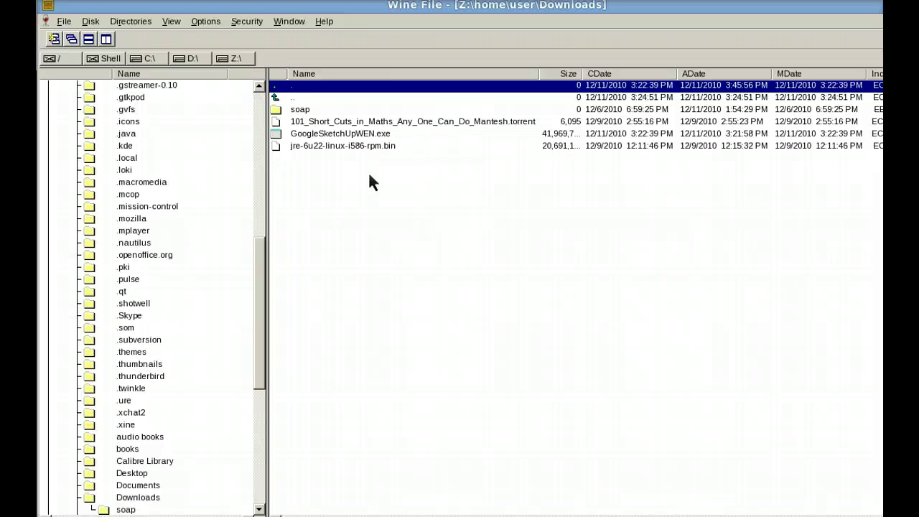
Run GoogleSketchUpWEN.exe to start the Google SketchUp 8.0 installer
{"action": "left_click", "coordinate": [343, 135]}
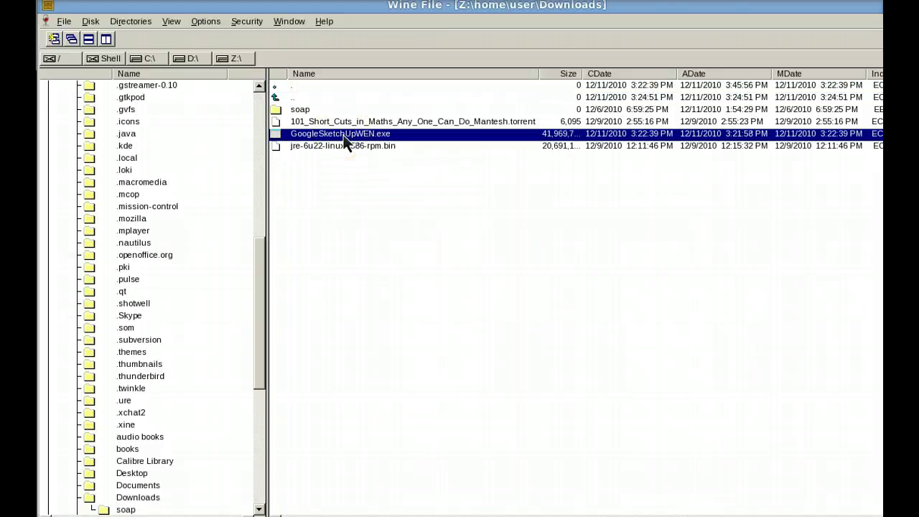
{"action": "double_click", "coordinate": [343, 136]}
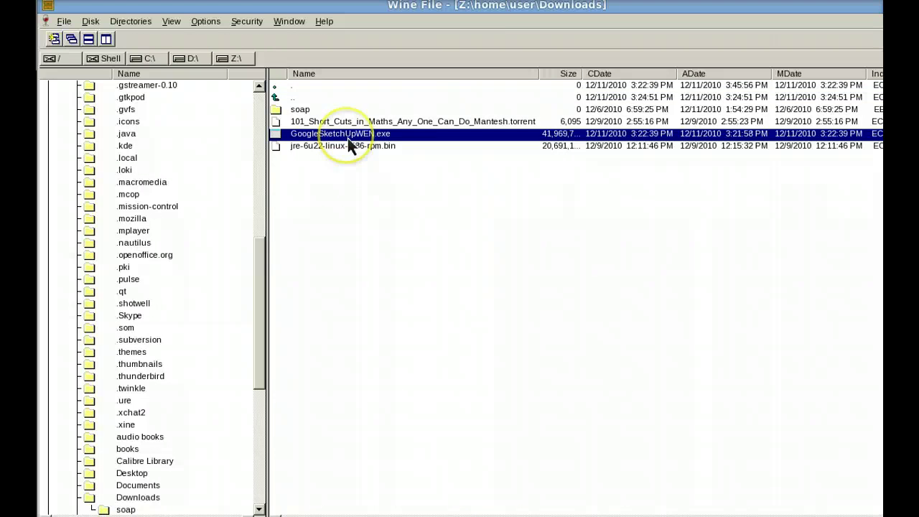
{"action": "left_click_drag", "start_coordinate": [347, 137], "coordinate": [365, 155]}
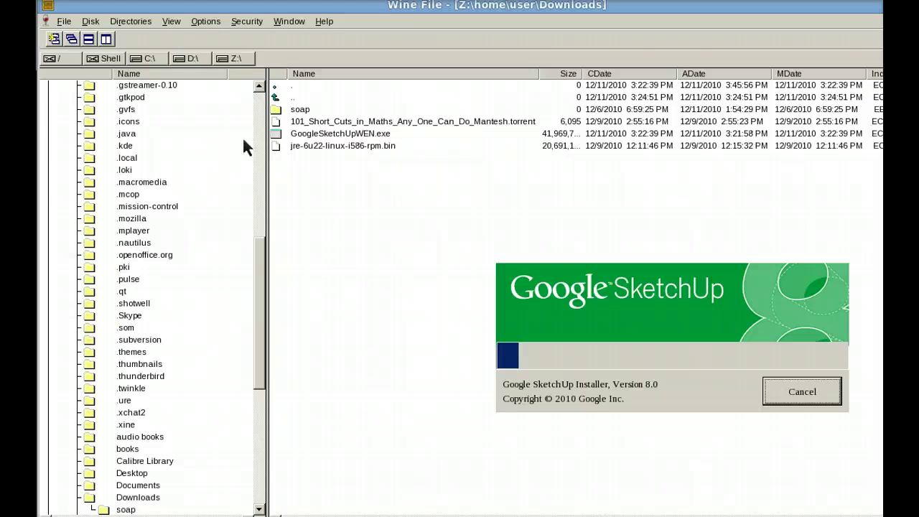
Advance the installer past its welcome page to the End-User License Agreement
{"action": "left_click", "coordinate": [618, 257]}
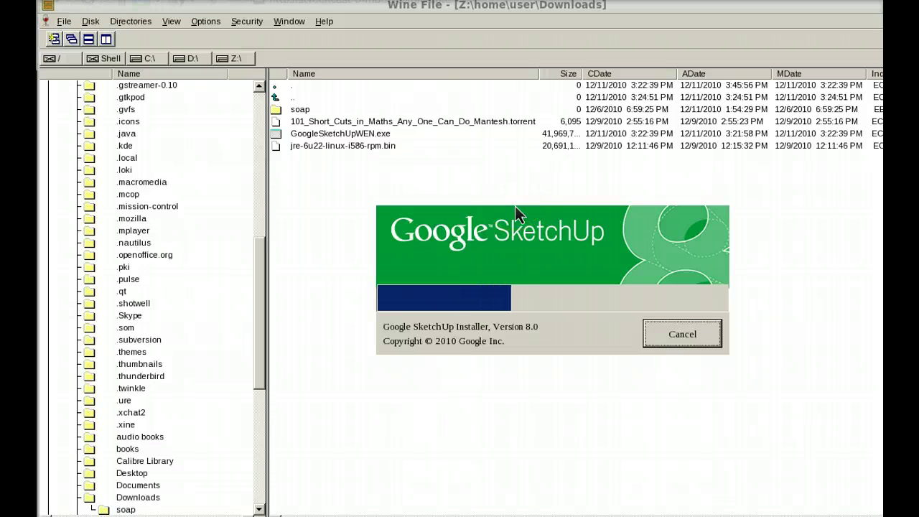
{"action": "left_click", "coordinate": [551, 223]}
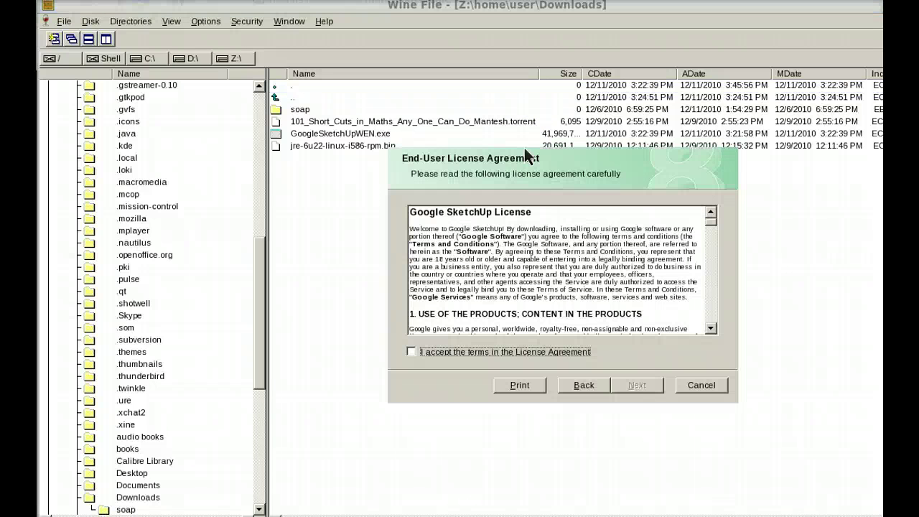
Accept the license and install to C:\Program Files\Google\Google SketchUp 8
{"action": "key", "text": "space"}
{"action": "key", "text": "Return"}
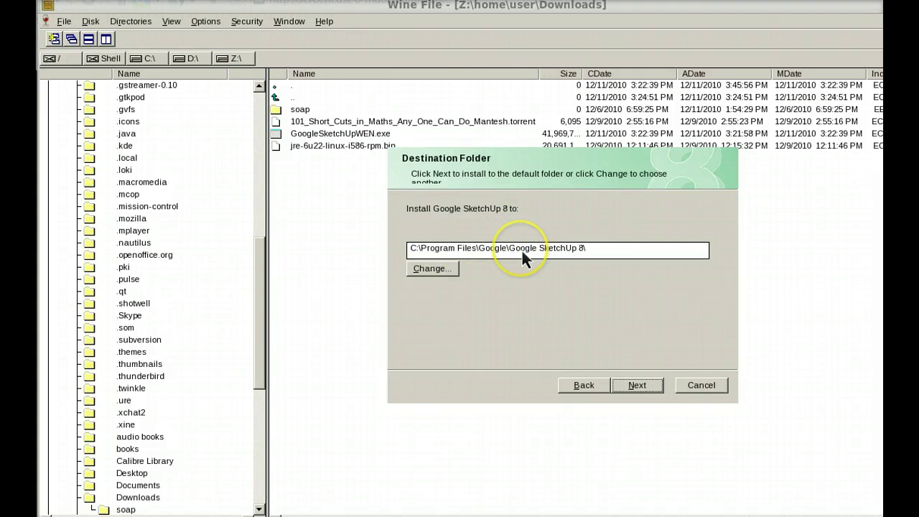
{"action": "left_click", "coordinate": [638, 385]}
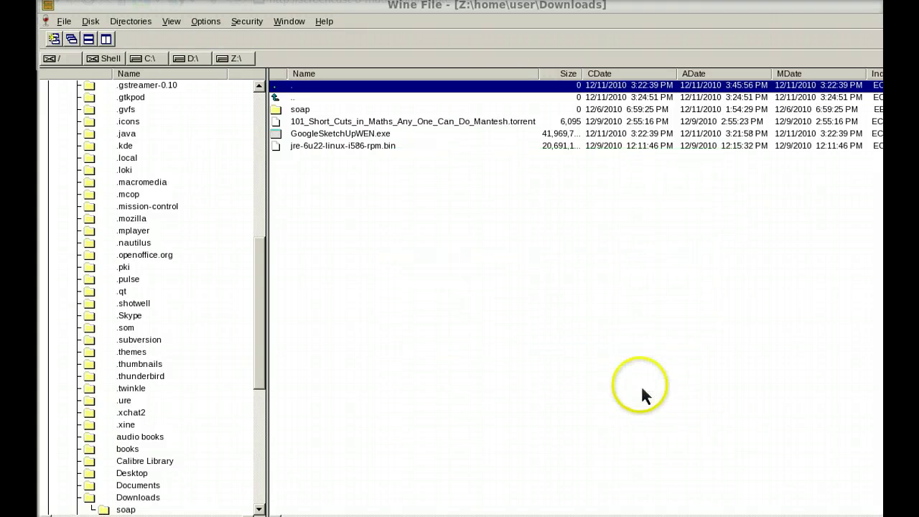
{"action": "left_click", "coordinate": [643, 386]}
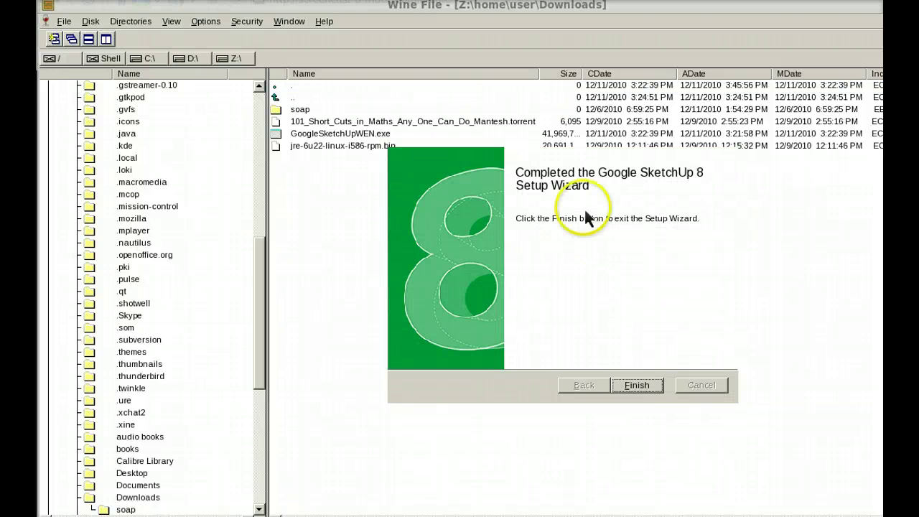
Finish the setup wizard and scroll Wine File's folder tree back to the top
{"action": "left_click", "coordinate": [639, 386]}
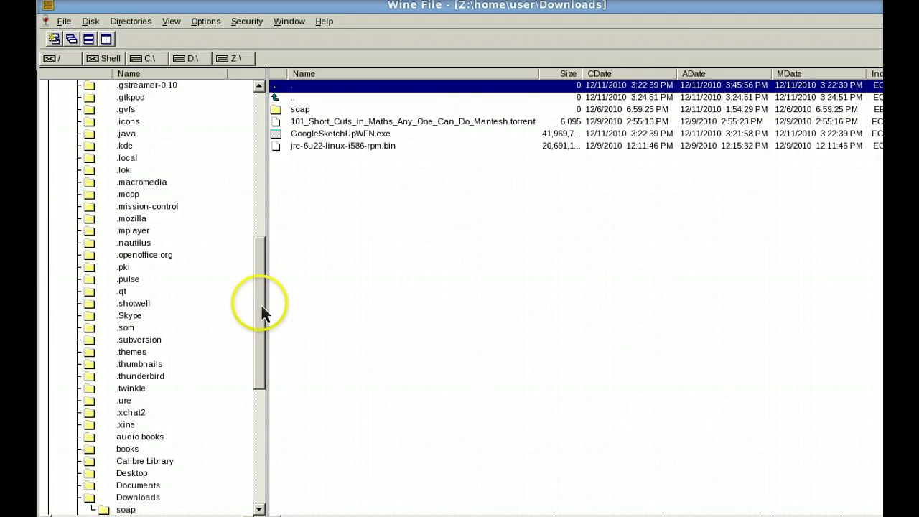
{"action": "left_click_drag", "start_coordinate": [261, 327], "coordinate": [260, 373]}
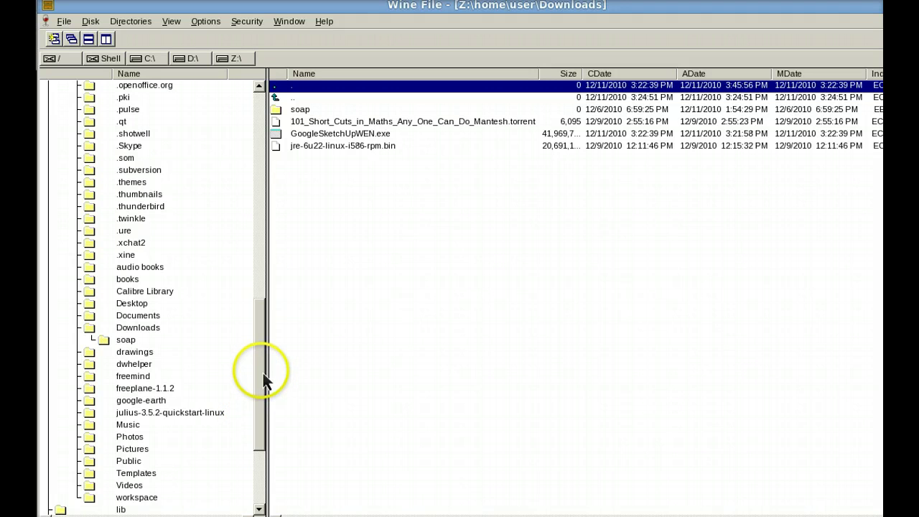
{"action": "left_click_drag", "start_coordinate": [264, 365], "coordinate": [265, 176]}
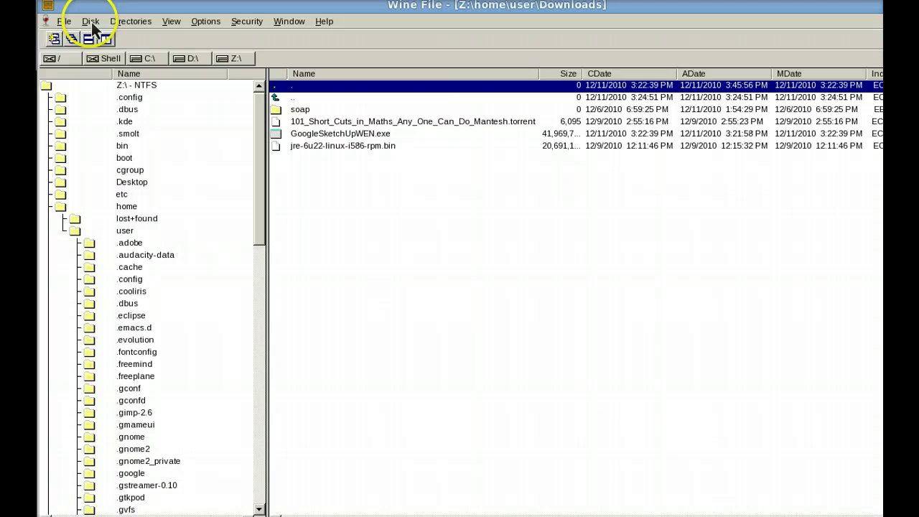
Launch Google SketchUp from Applications > Wine > Programs > Google SketchUp 8
{"action": "left_click", "coordinate": [46, 2]}
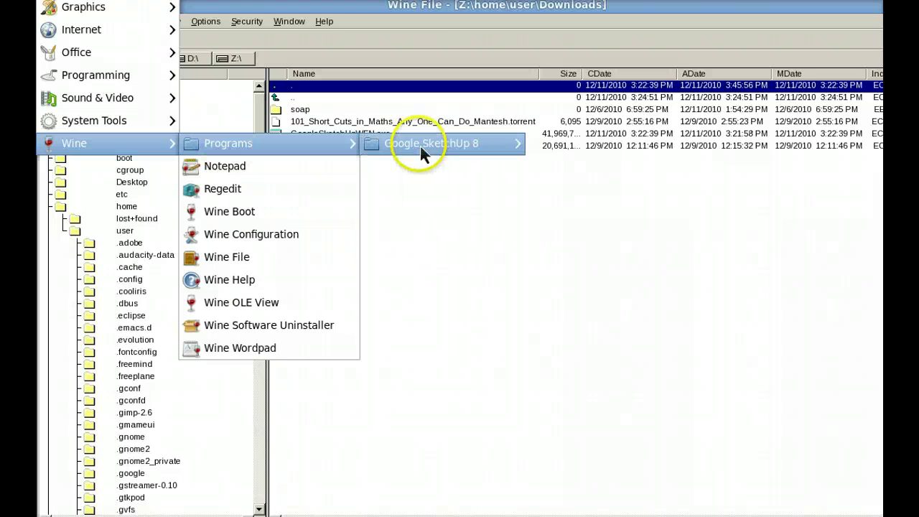
{"action": "mouse_move", "coordinate": [431, 143]}
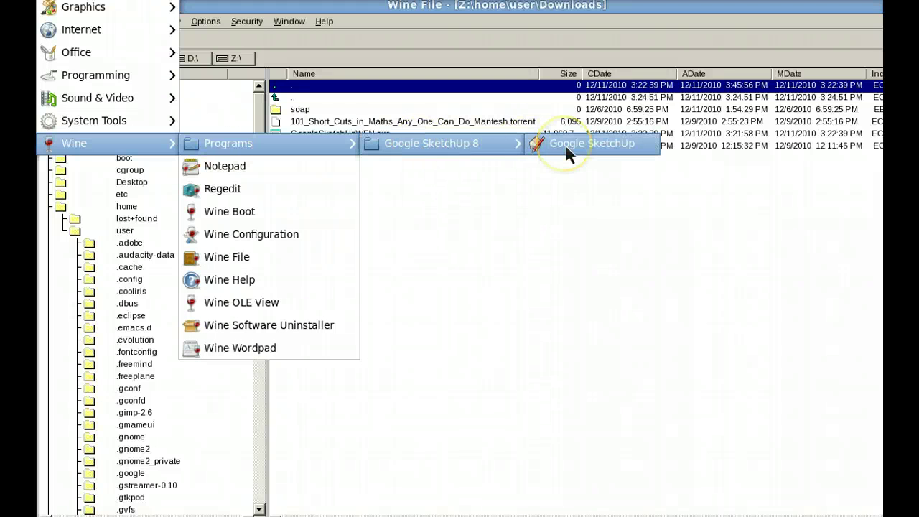
{"action": "left_click", "coordinate": [565, 146]}
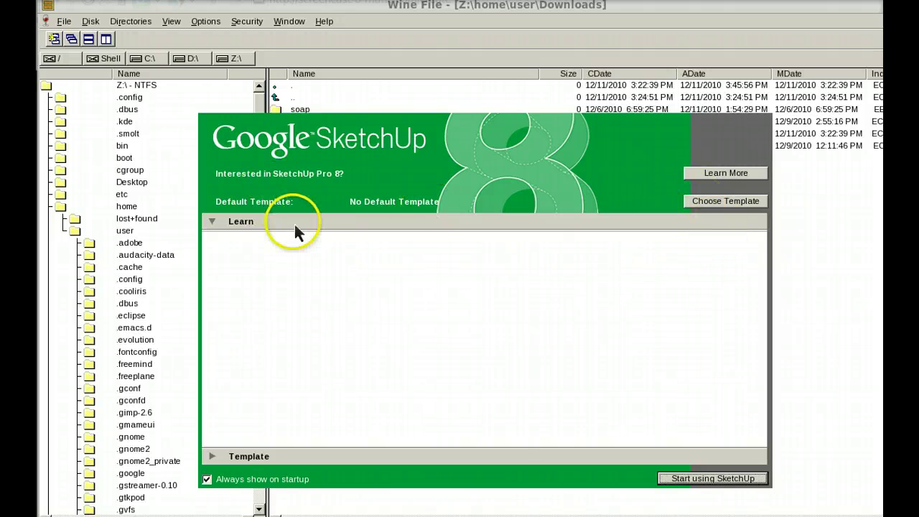
Make Simple Template - Meters the default template and start using SketchUp
{"action": "left_click", "coordinate": [215, 223]}
{"action": "left_click", "coordinate": [215, 223]}
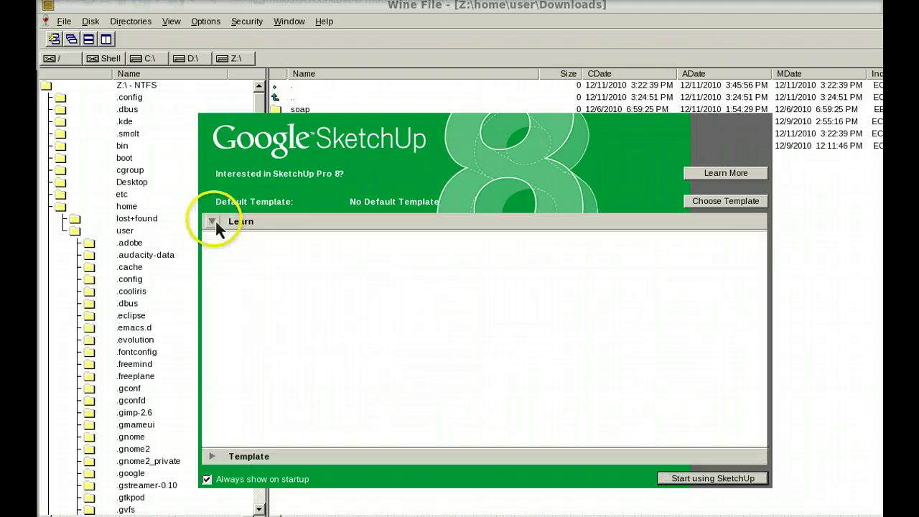
{"action": "left_click", "coordinate": [216, 223]}
{"action": "left_click", "coordinate": [218, 231]}
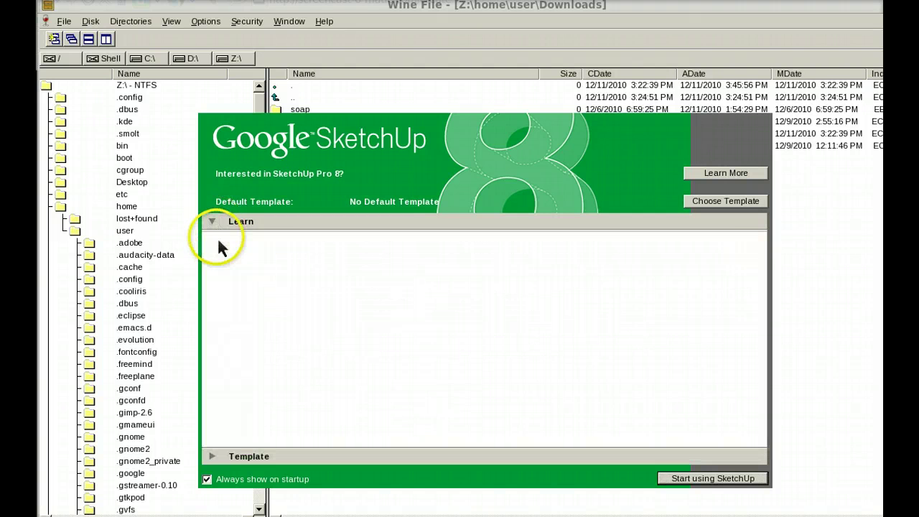
{"action": "left_click", "coordinate": [213, 456]}
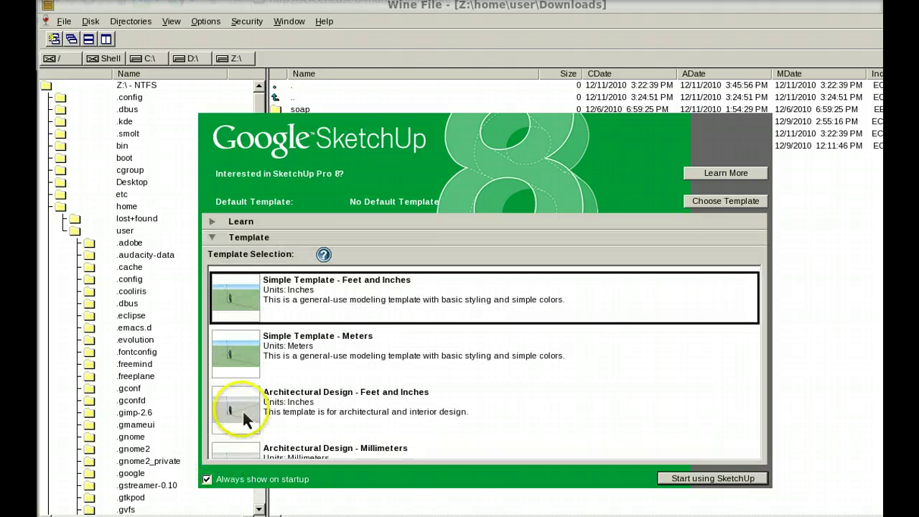
{"action": "left_click", "coordinate": [323, 314]}
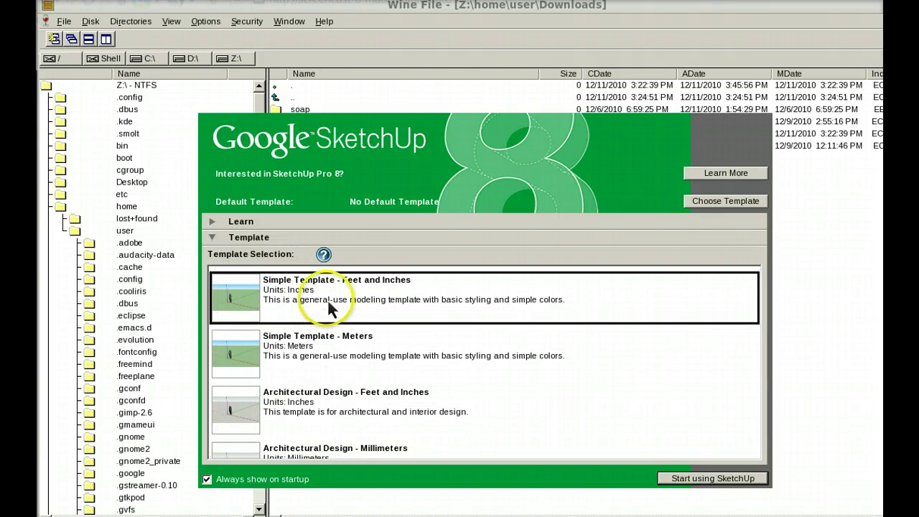
{"action": "left_click", "coordinate": [336, 360]}
{"action": "left_click", "coordinate": [698, 478]}
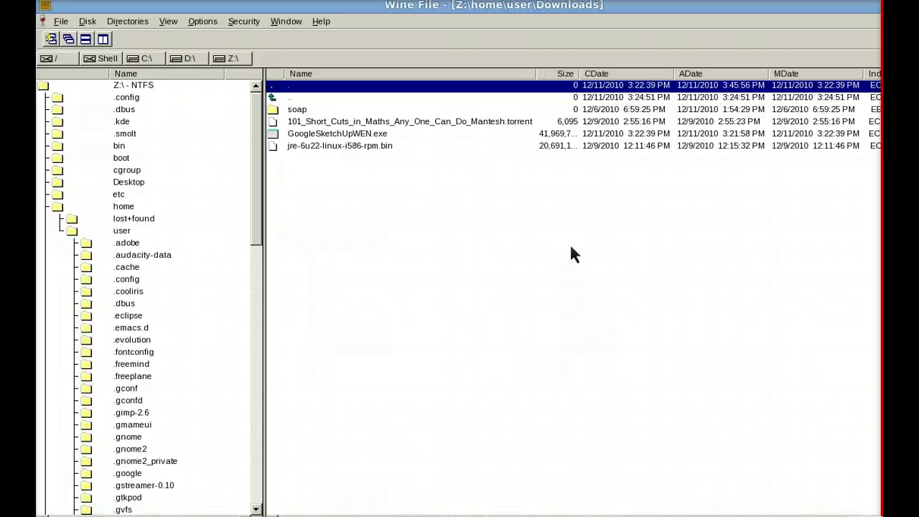
Describe the crash in the BugSplat report as 'Trying to load via wine 1.38'
{"action": "left_click", "coordinate": [572, 230]}
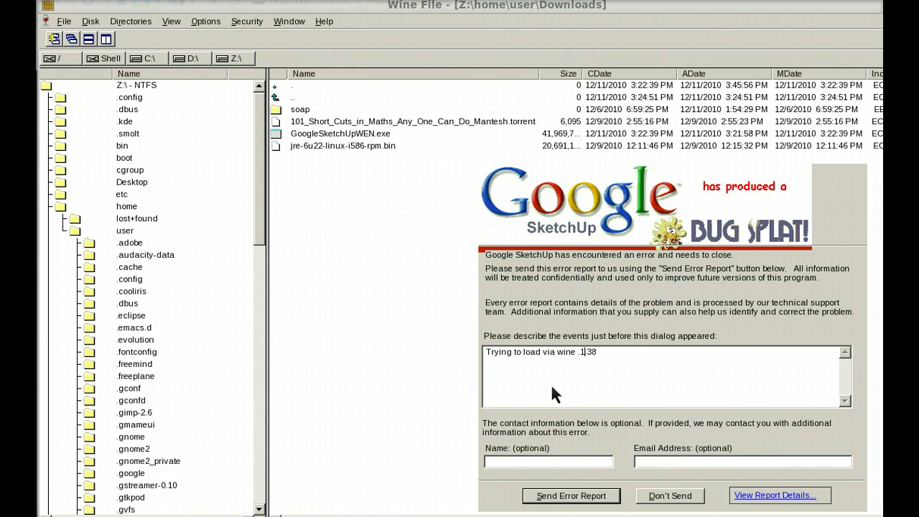
{"action": "type", "text": "."}
Send the BugSplat error report and dismiss the upload failure message
{"action": "left_click", "coordinate": [661, 465]}
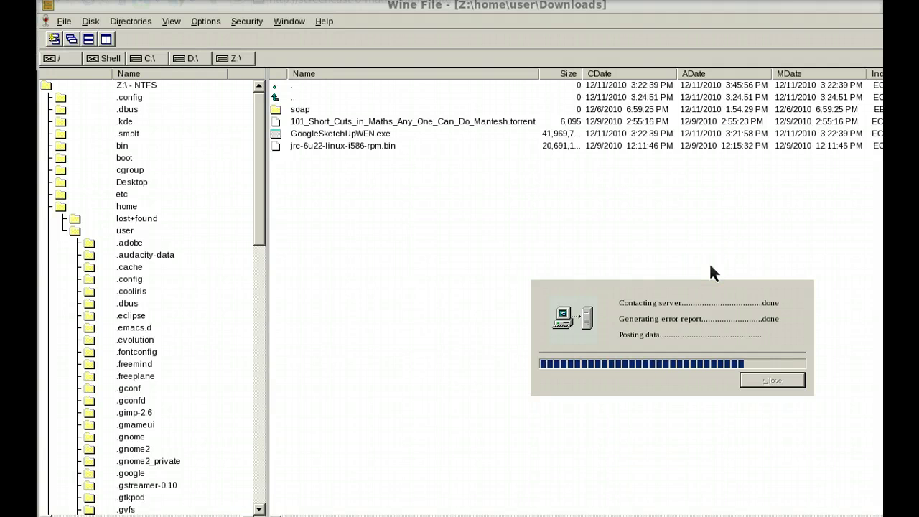
{"action": "left_click", "coordinate": [605, 242]}
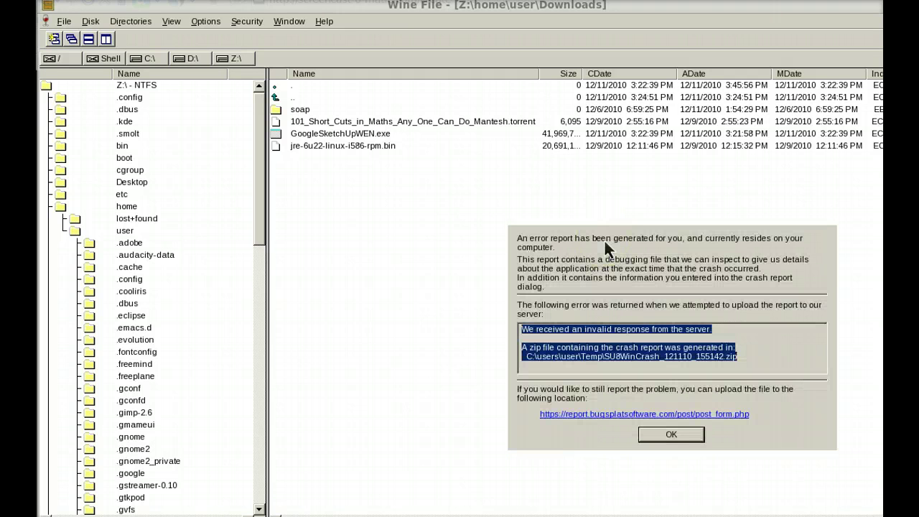
{"action": "left_click", "coordinate": [671, 434]}
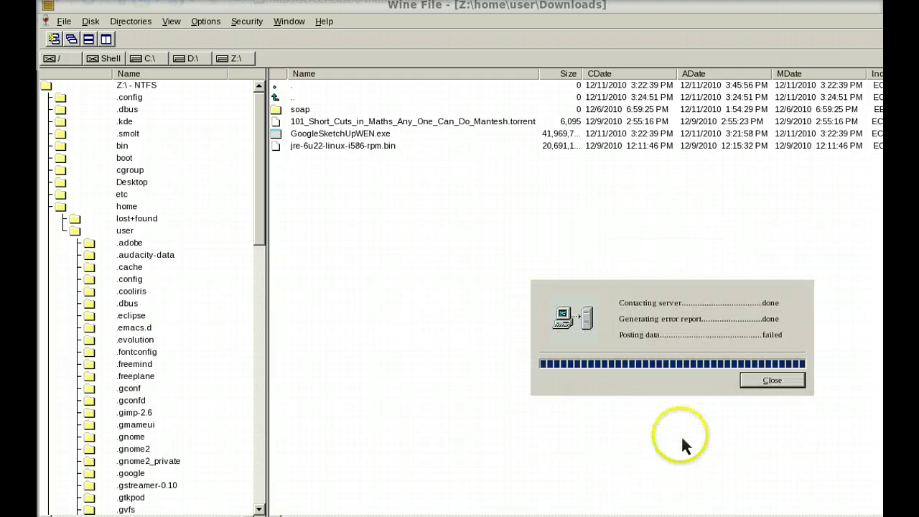